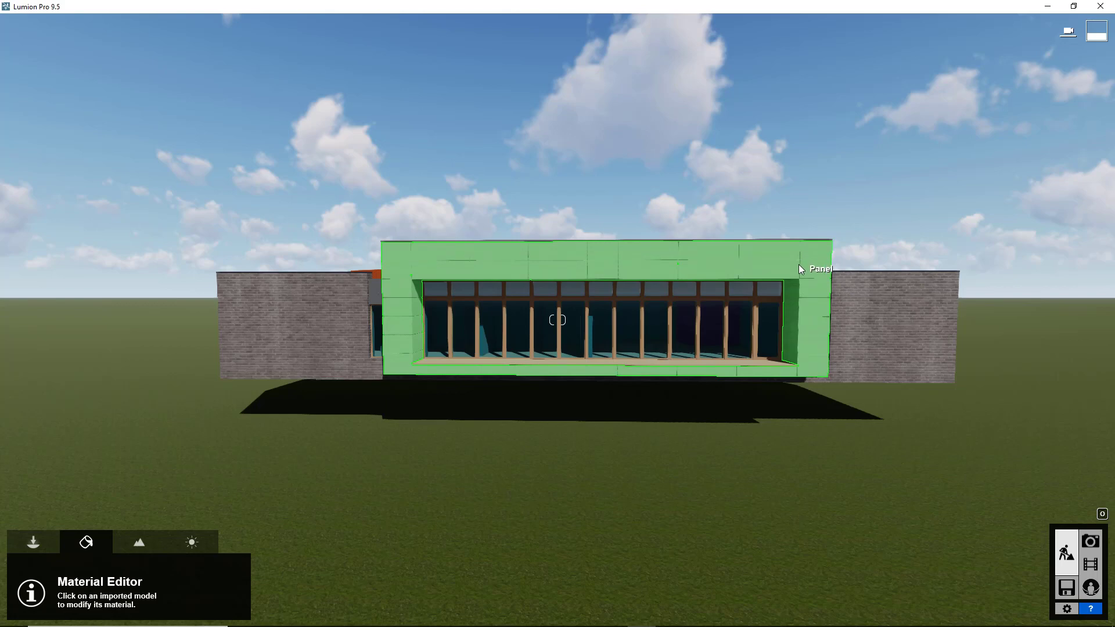
- Select the facade panels and browse the Outdoor library's Metal pages, then the Concrete category
click(766, 260)
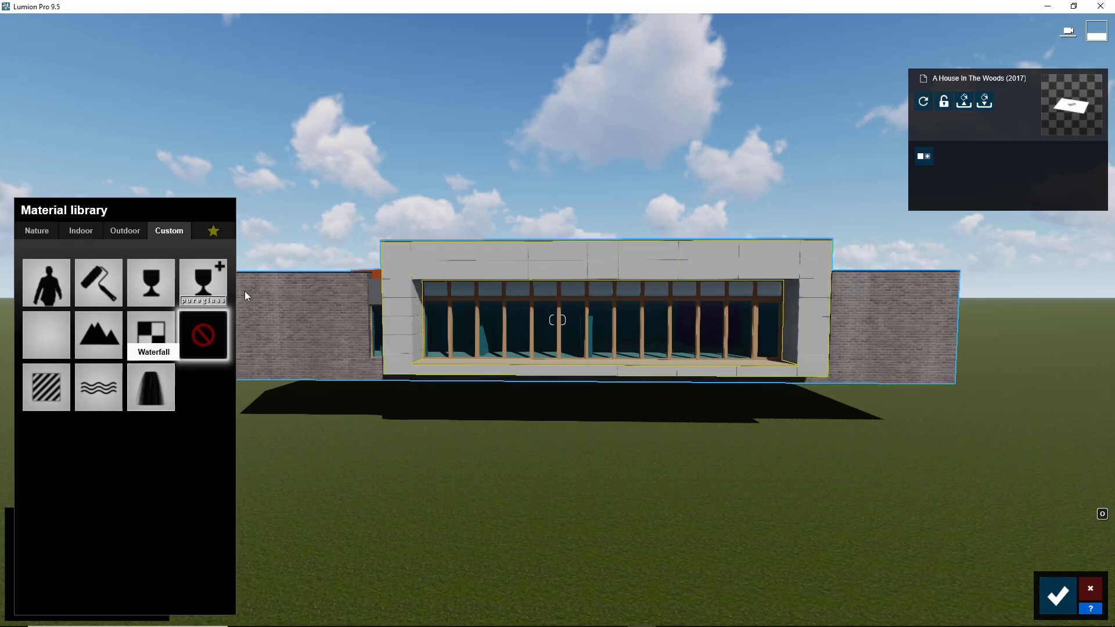
click(134, 233)
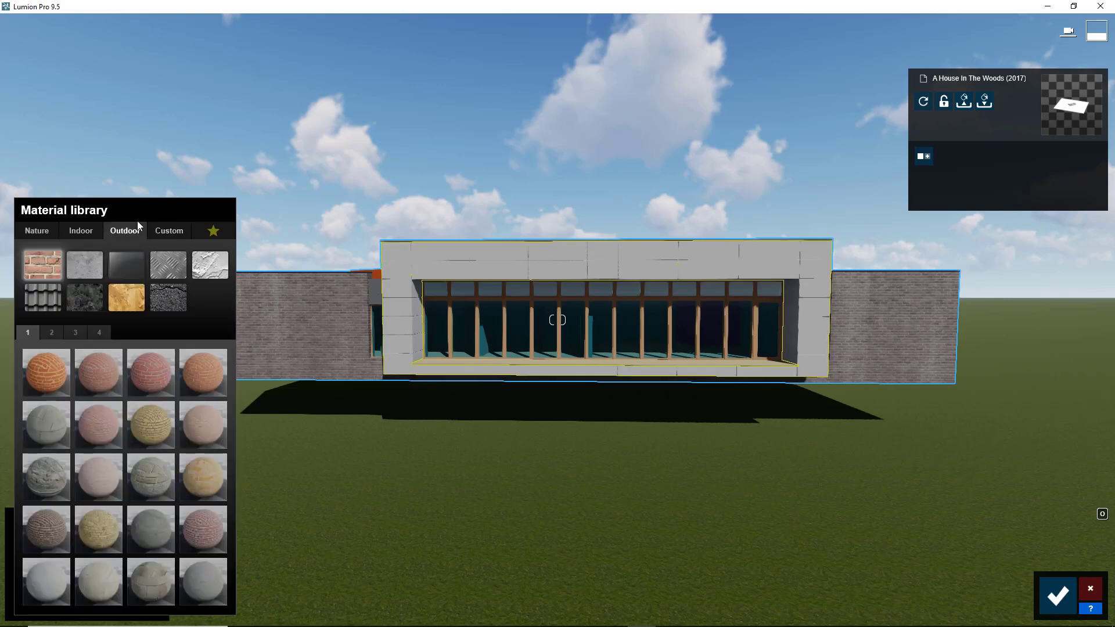
click(174, 271)
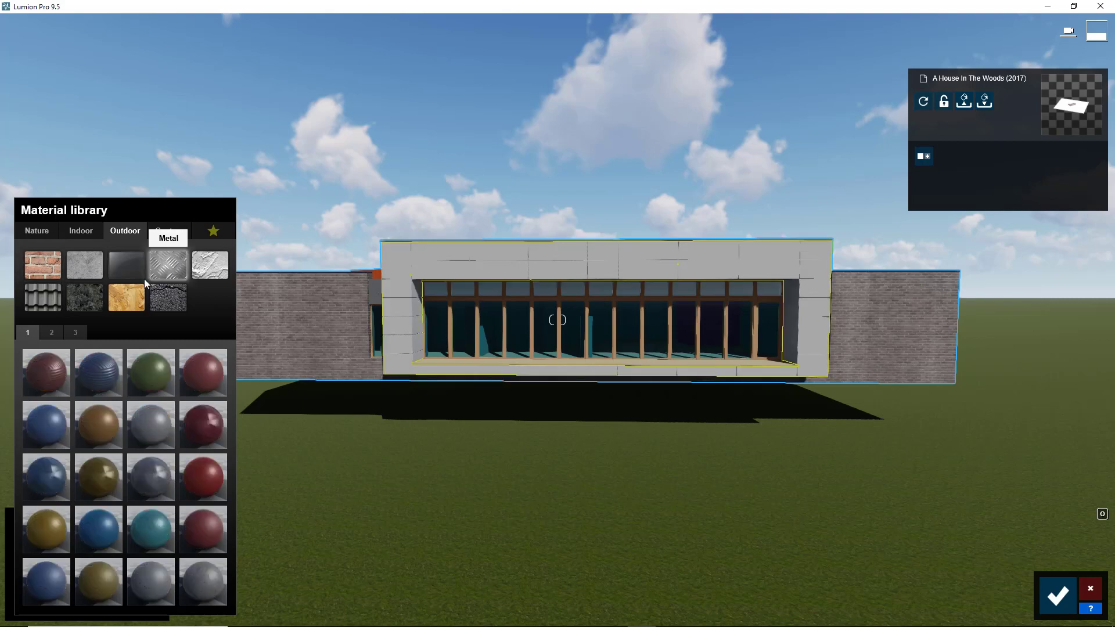
click(75, 332)
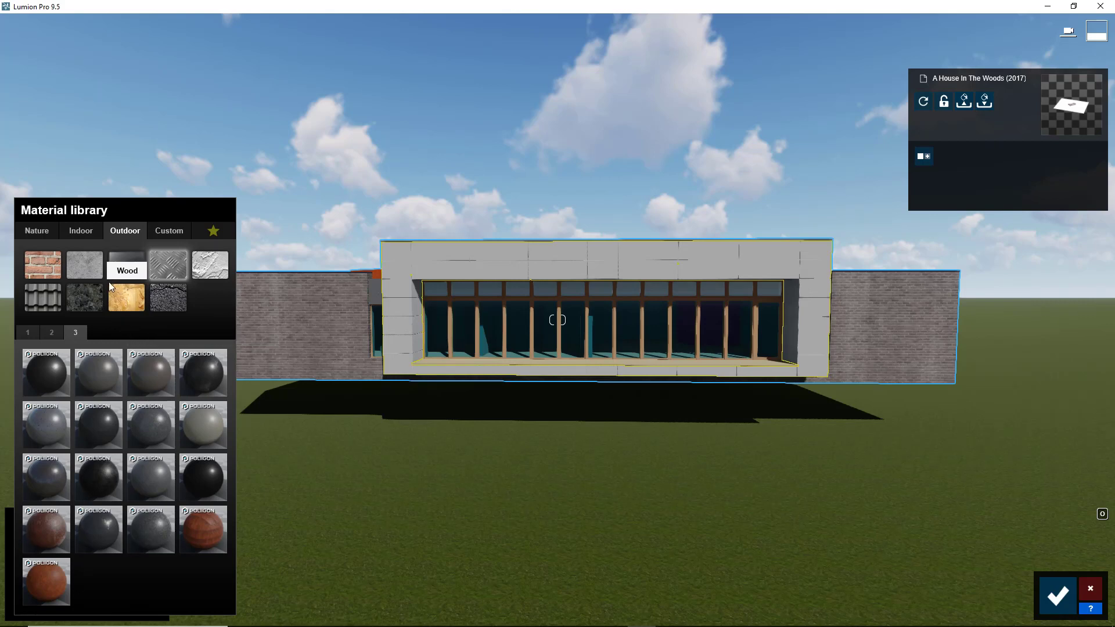
click(93, 271)
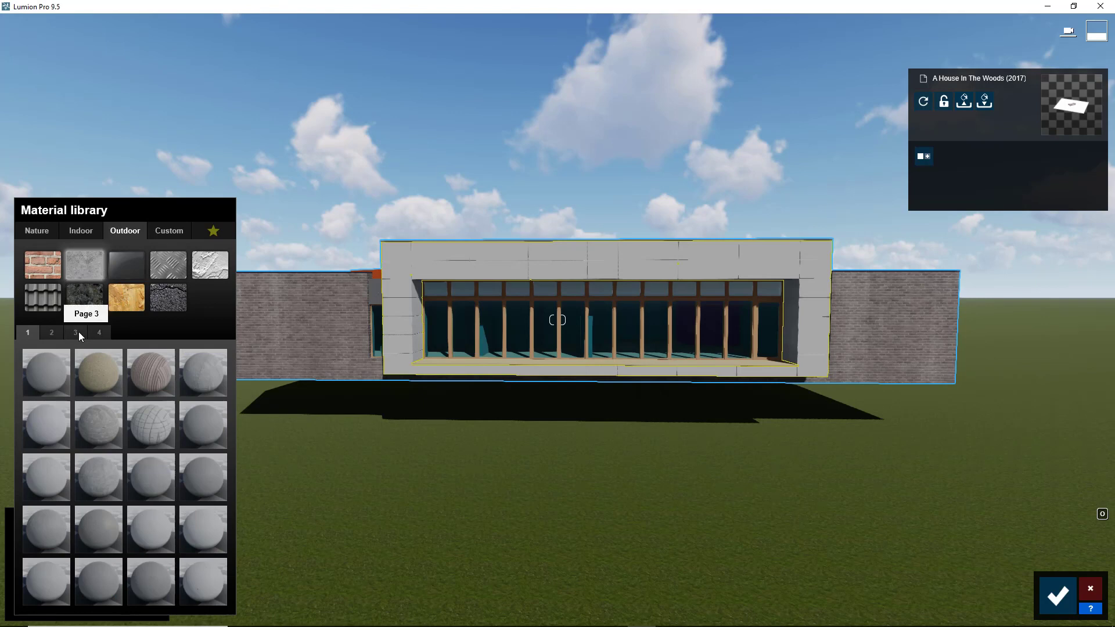
- Apply Polii Concrete Polished 001 2K from the last concrete page to the facade panels
click(99, 332)
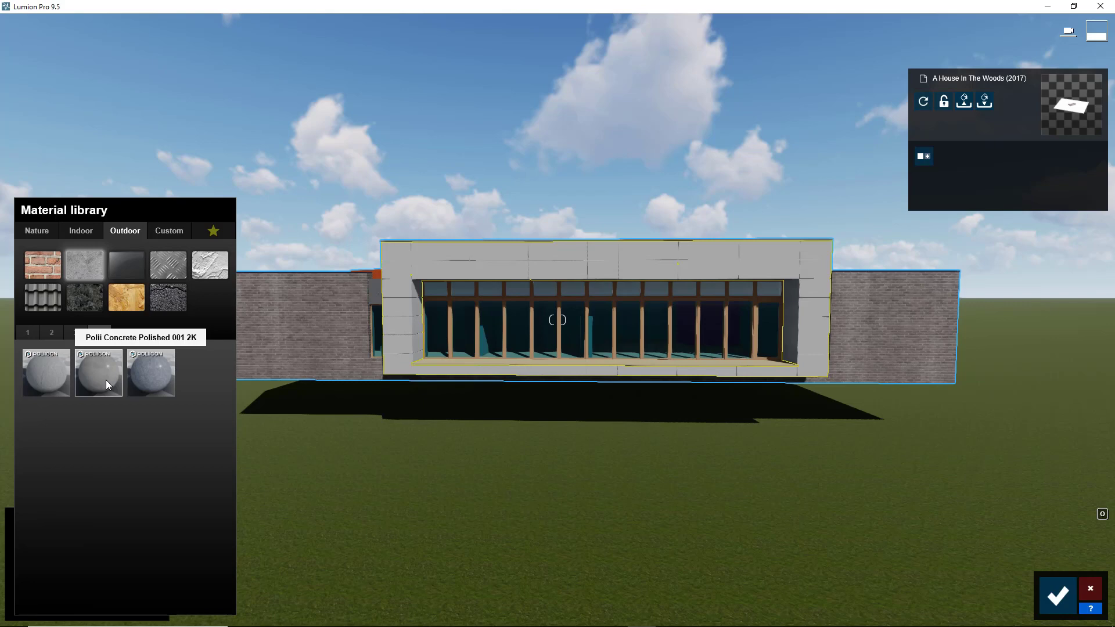
click(99, 375)
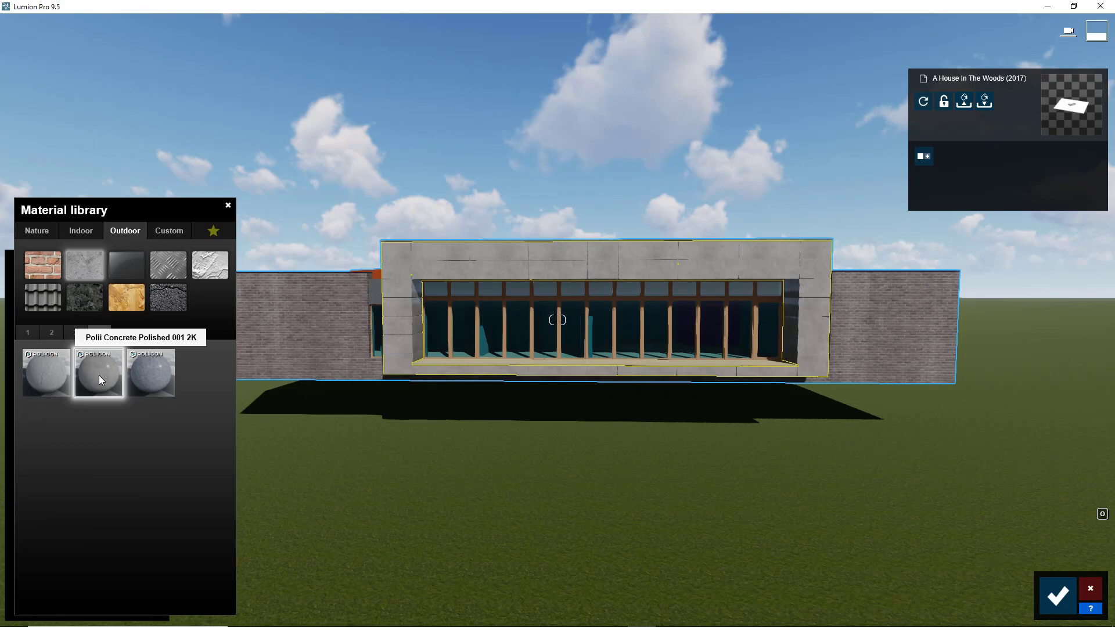
- Raise the concrete's white colourisation to about 0.3 to lighten the panels
click(228, 207)
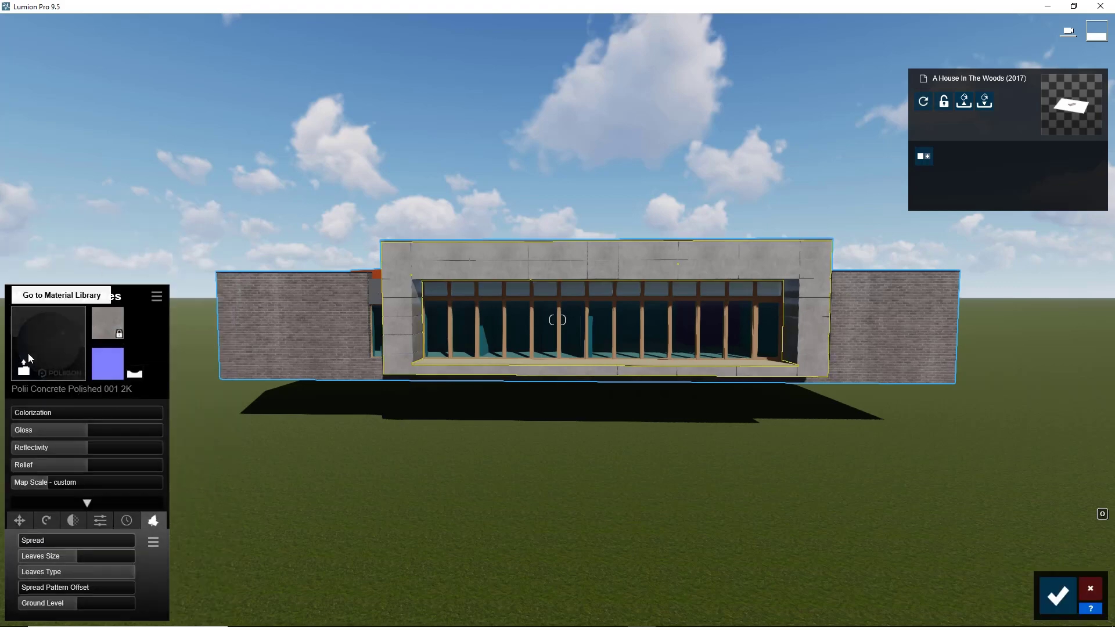
click(31, 414)
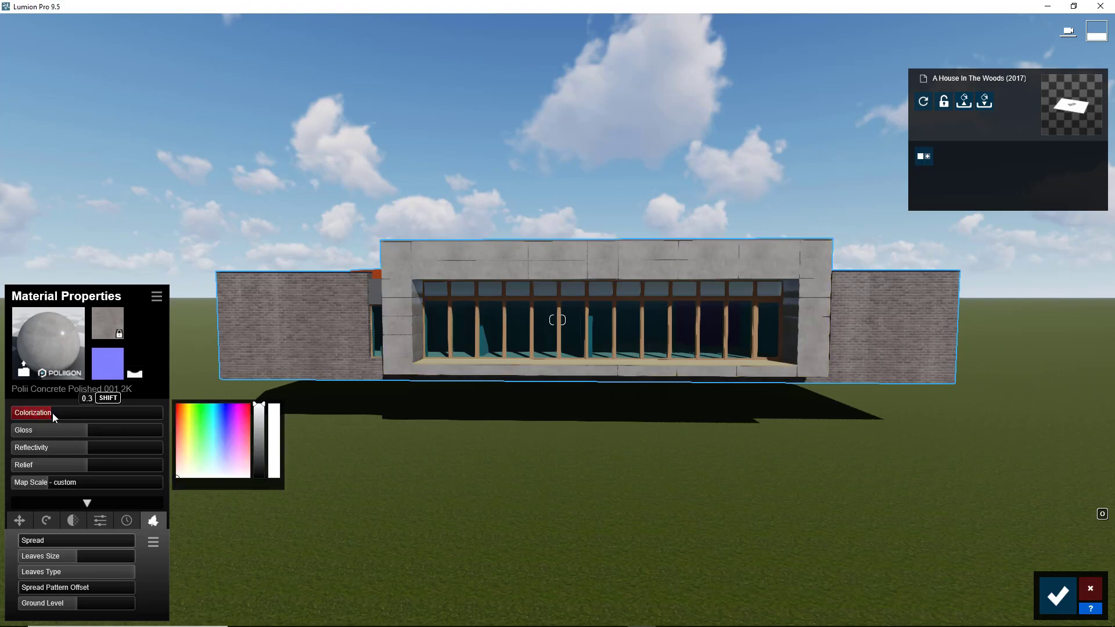
drag(64, 412, 100, 411)
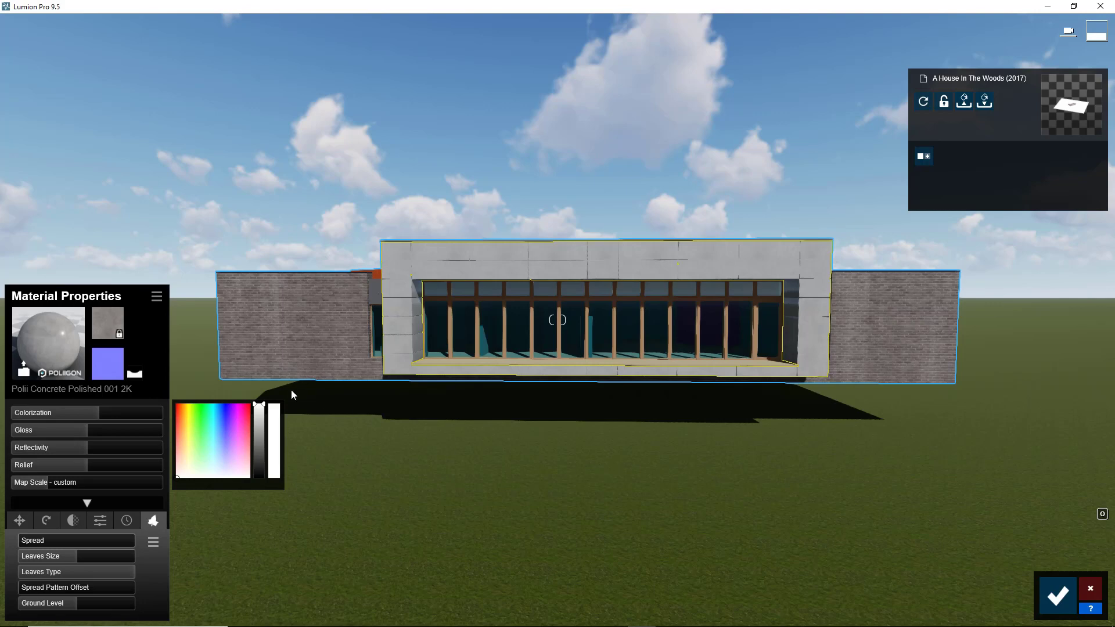
mouse_move(52, 430)
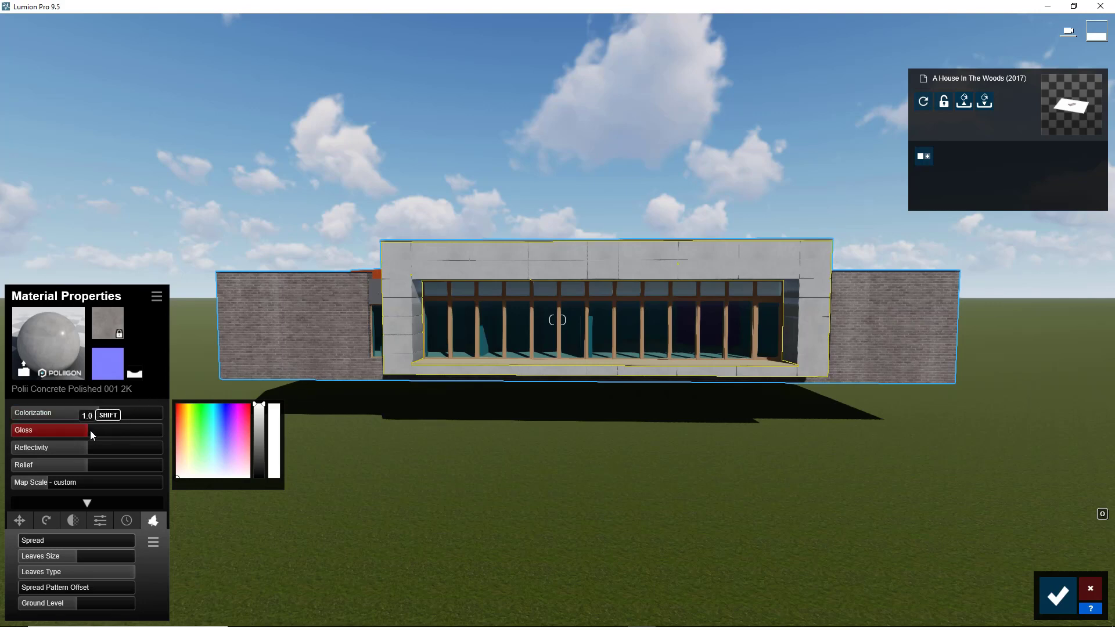
- Set the concrete's gloss to about 1.2, raise reflectivity and lower relief
click(90, 430)
drag(96, 430, 84, 434)
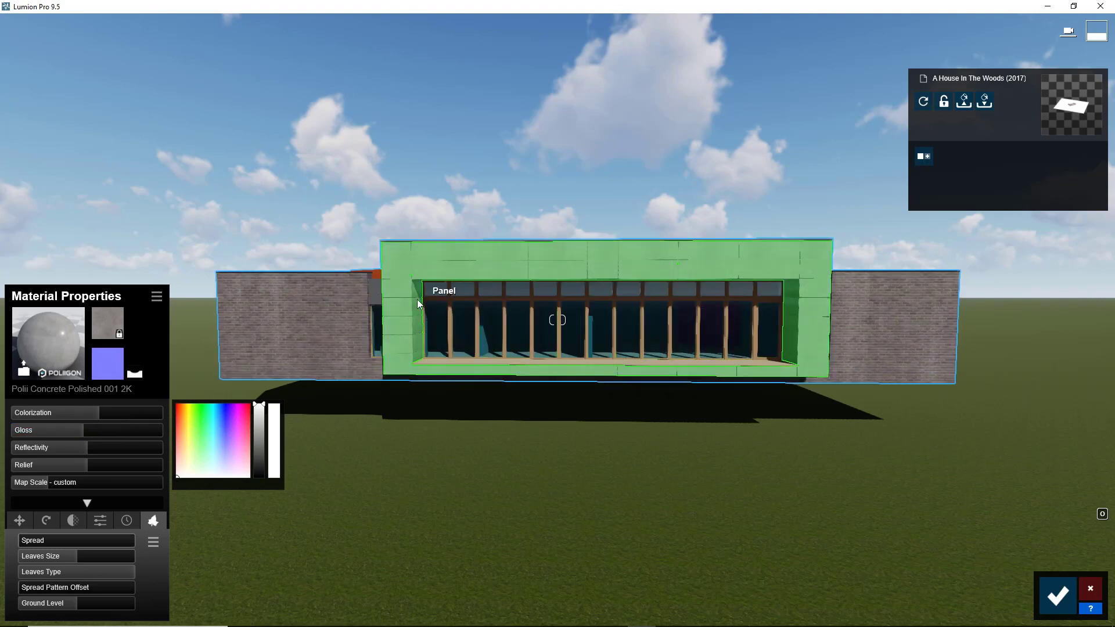
mouse_move(87, 430)
mouse_move(91, 429)
mouse_down()
mouse_move(103, 429)
mouse_move(92, 430)
mouse_up()
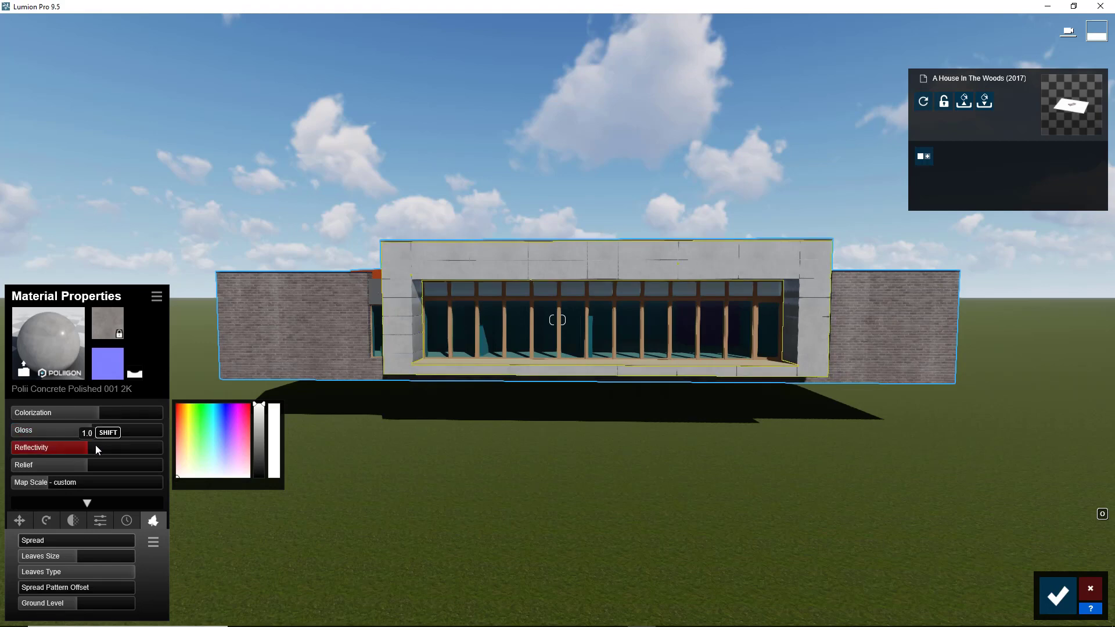
mouse_move(96, 445)
mouse_down()
mouse_move(148, 433)
mouse_move(107, 448)
mouse_up()
drag(106, 444, 69, 466)
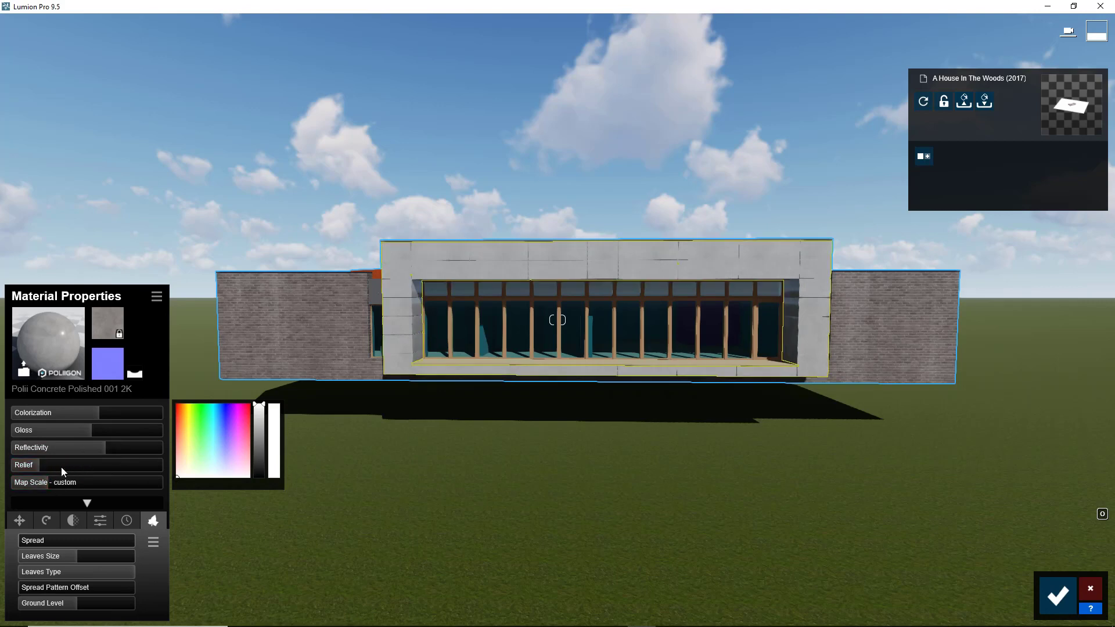
- Add a little weathering to the concrete panels and inspect the facade up close
click(127, 524)
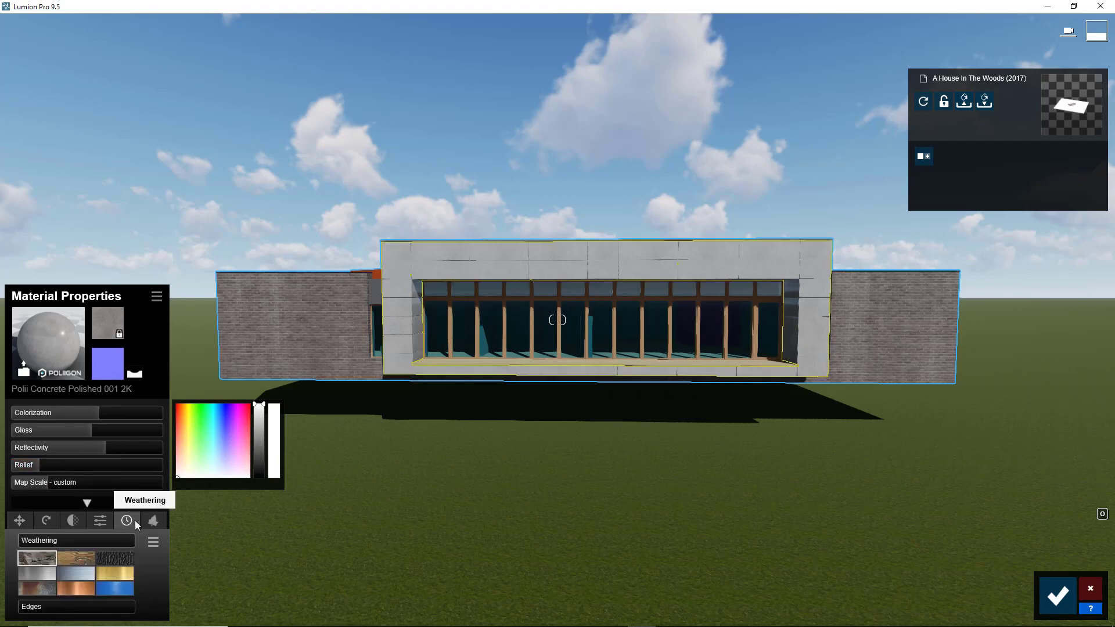
right_drag(135, 520, 105, 523)
key(w)
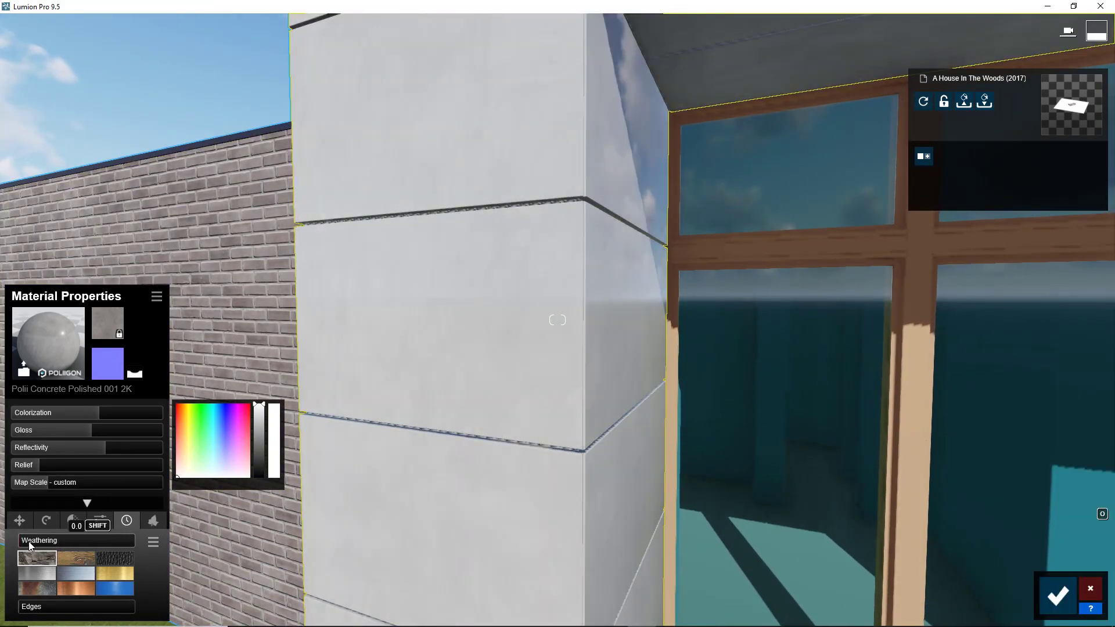
drag(31, 541, 42, 542)
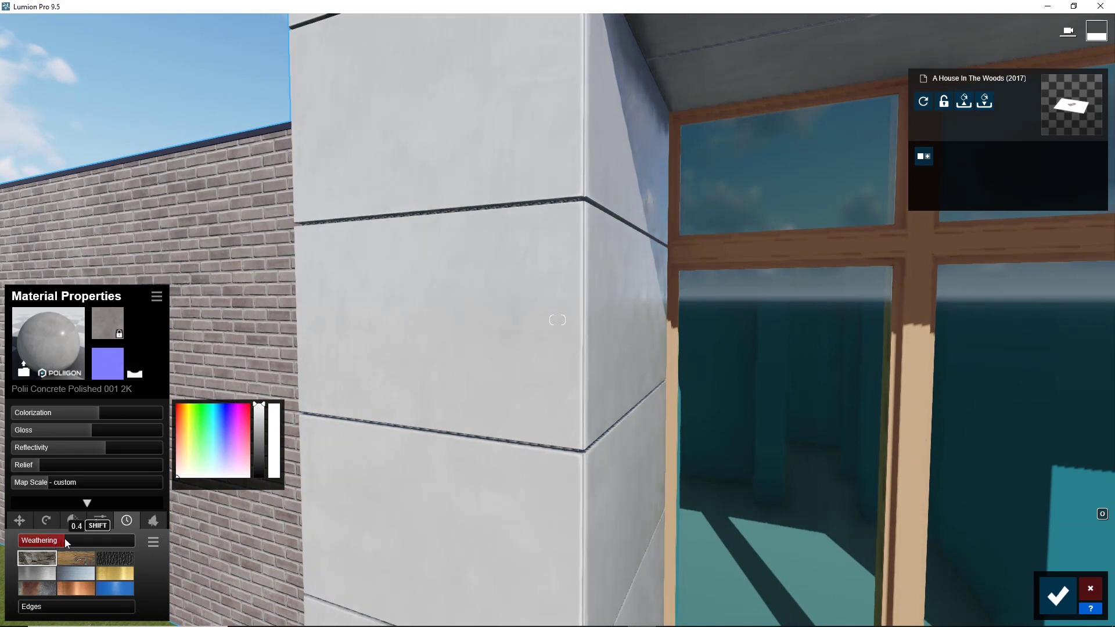
mouse_move(495, 424)
right_down()
mouse_move(580, 378)
mouse_move(489, 176)
right_up()
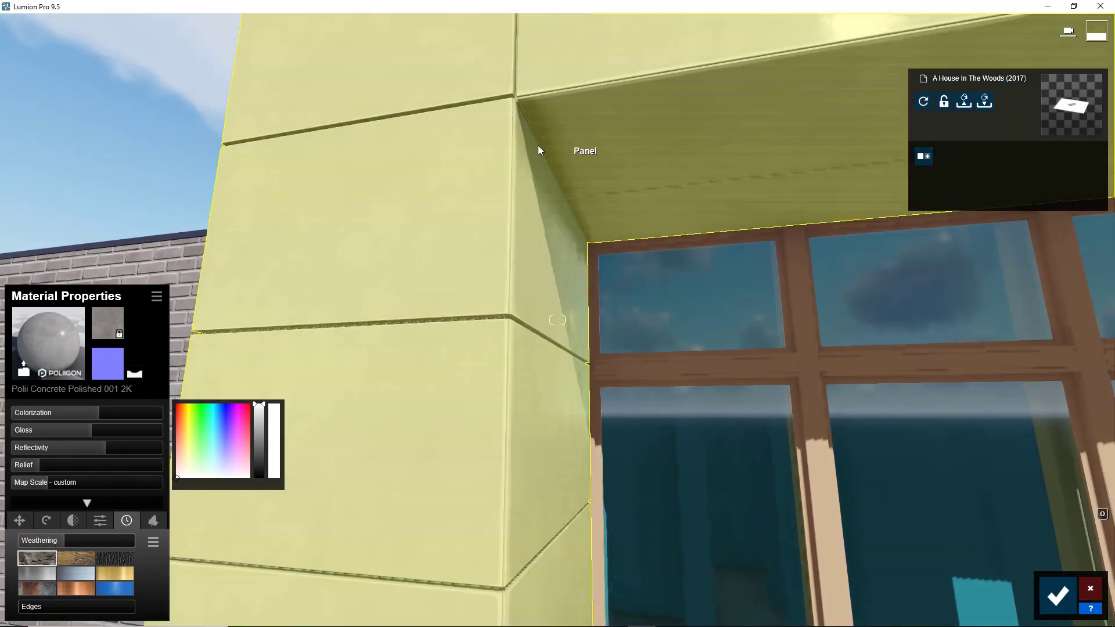
right_drag(485, 416, 530, 421)
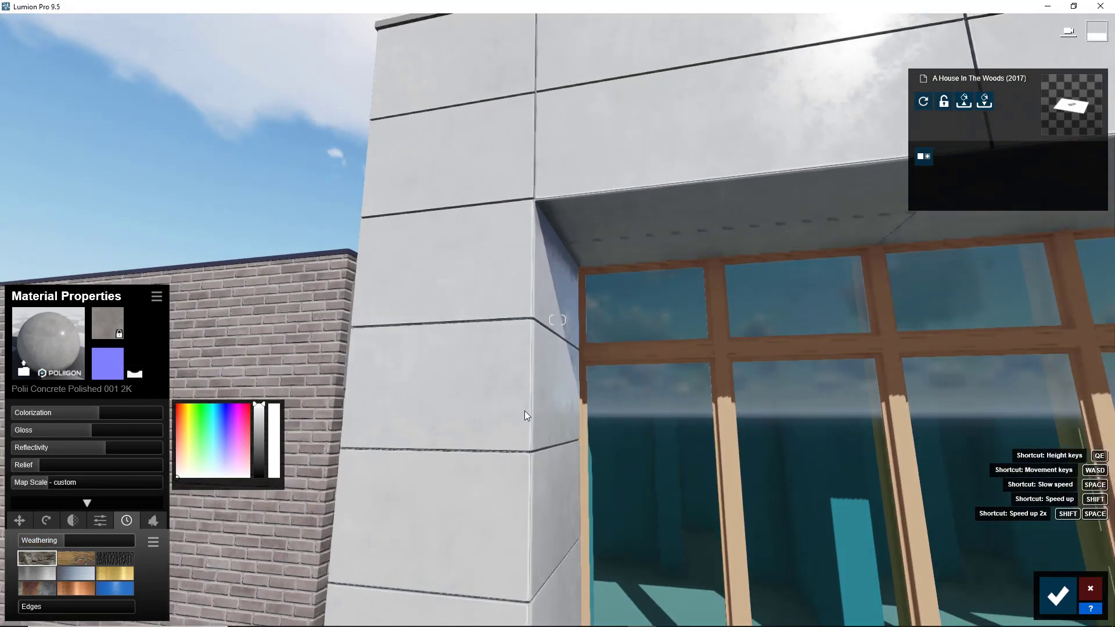
key(s)
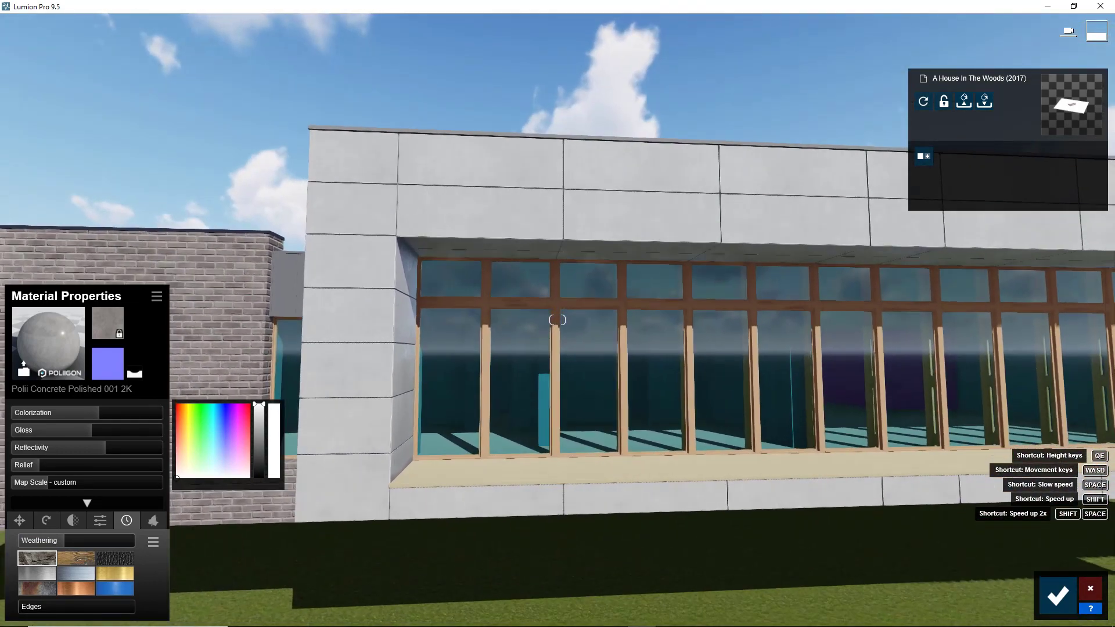
right_drag(557, 320, 556, 320)
key(w)
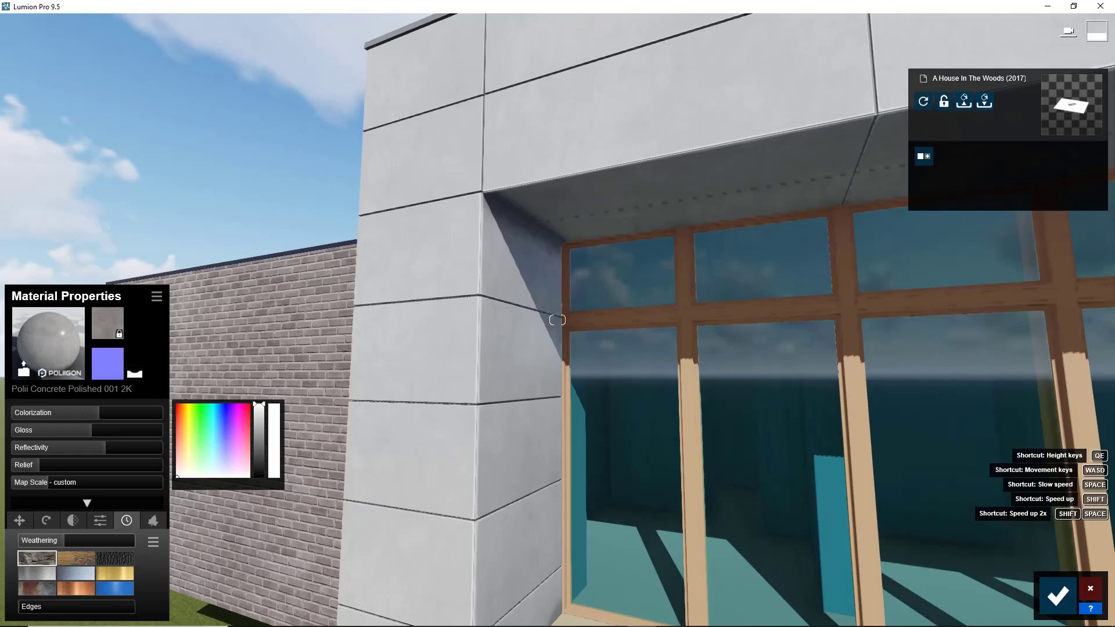
key(s)
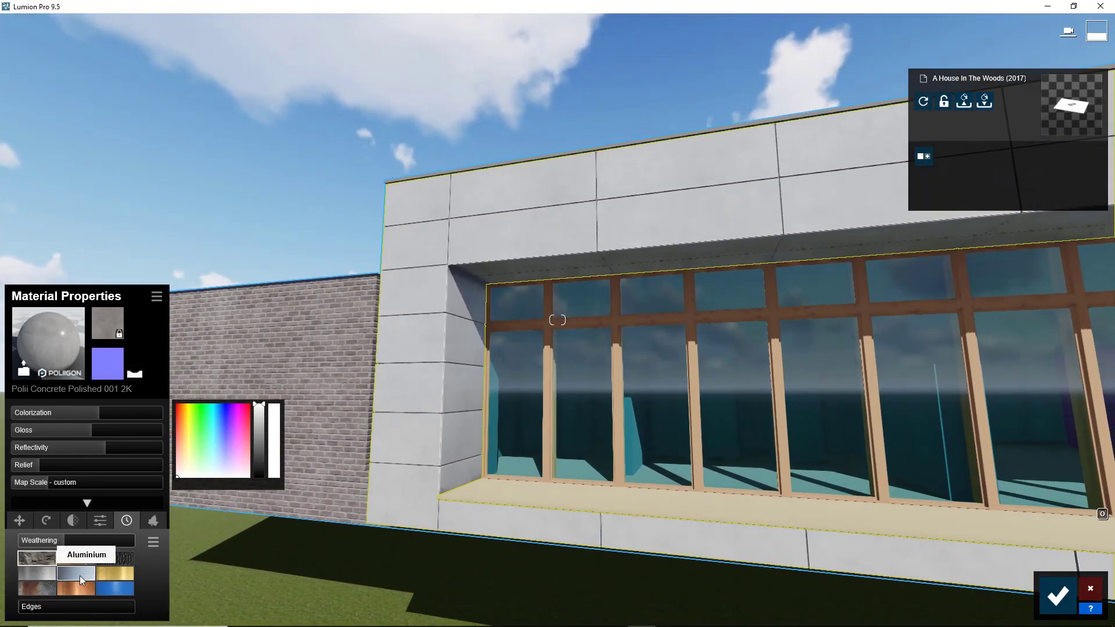
- Switch to a different weathering type and increase weathering to about 0.5
click(50, 574)
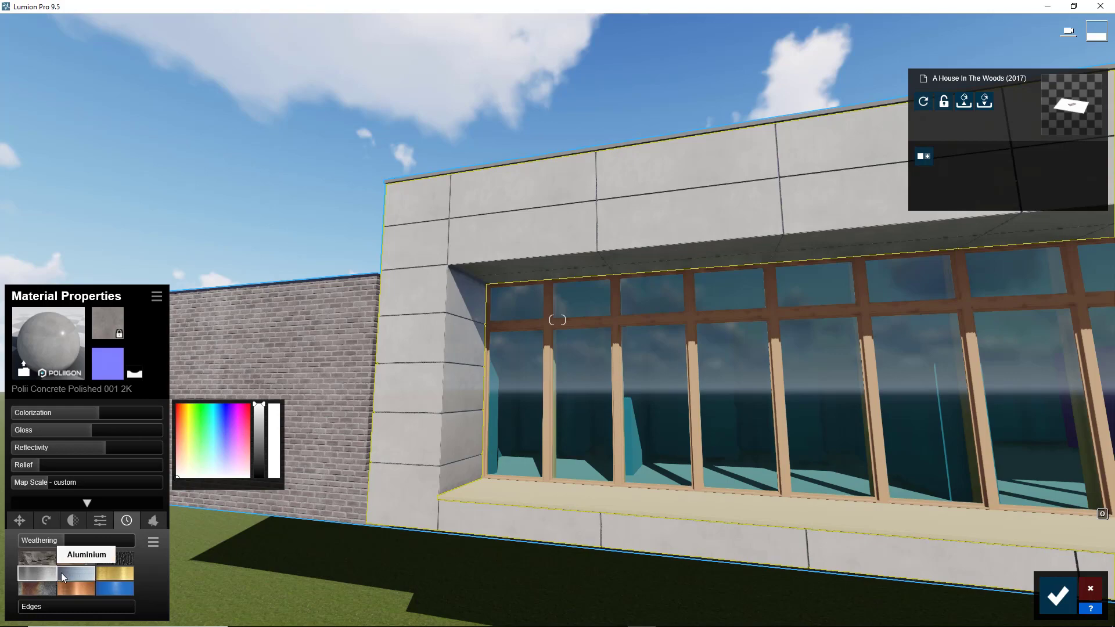
scroll(414, 309, up, 5)
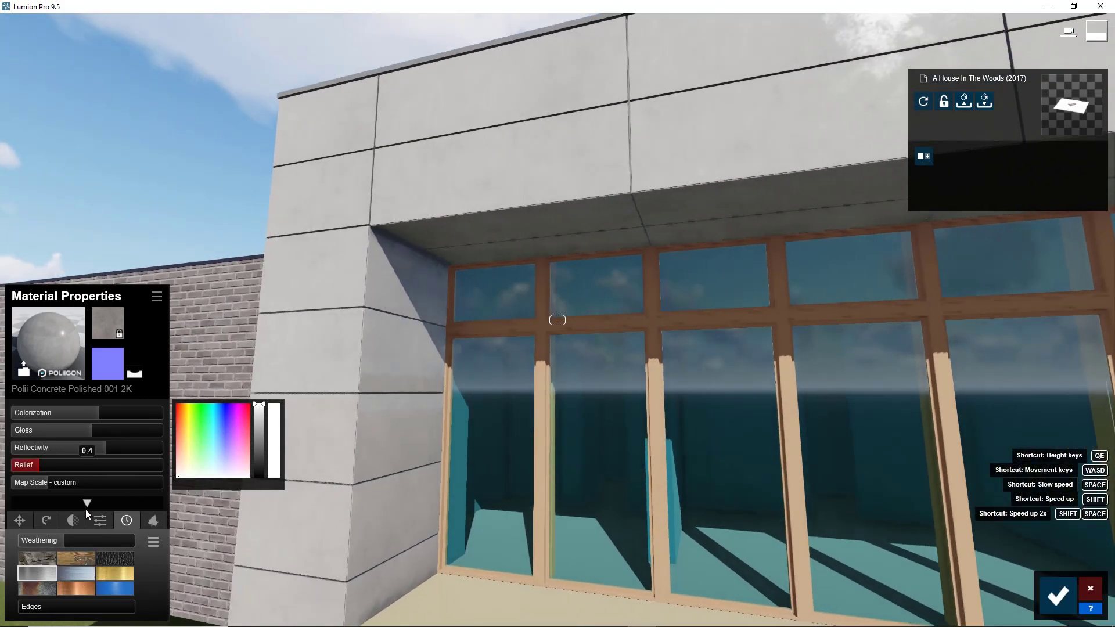
drag(69, 541, 83, 541)
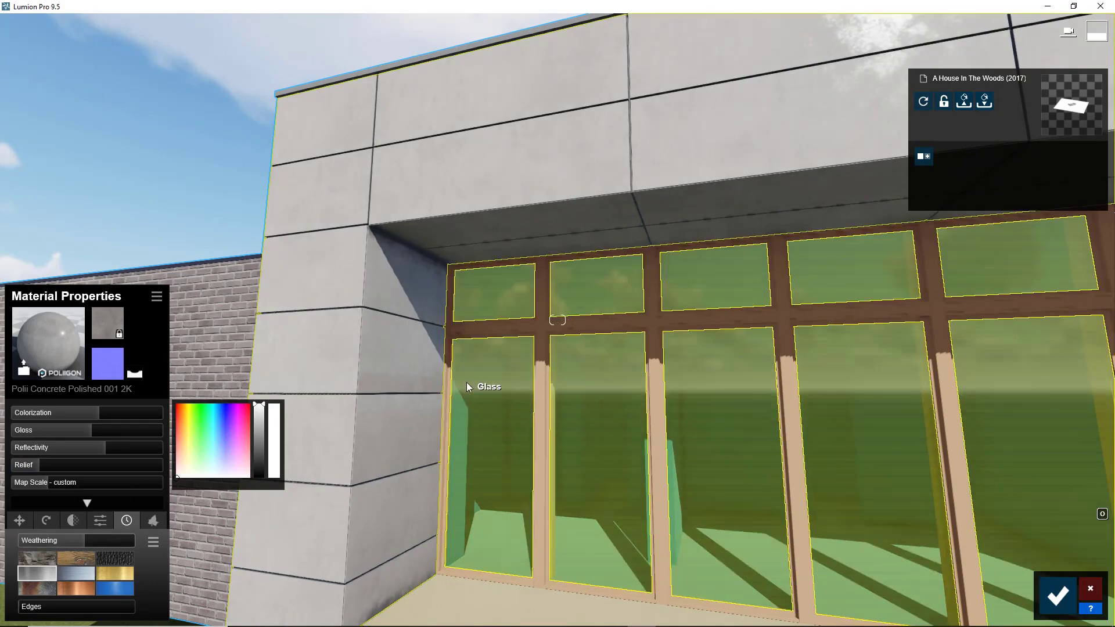
mouse_move(468, 384)
right_down()
mouse_move(430, 384)
mouse_move(461, 385)
right_up()
key(w)
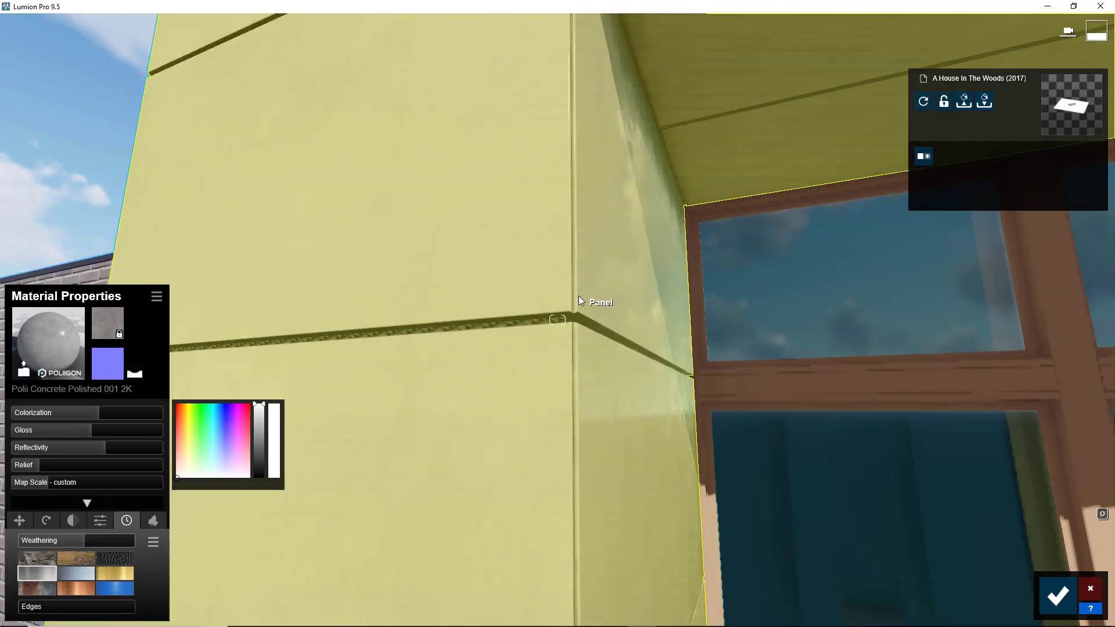
mouse_move(35, 606)
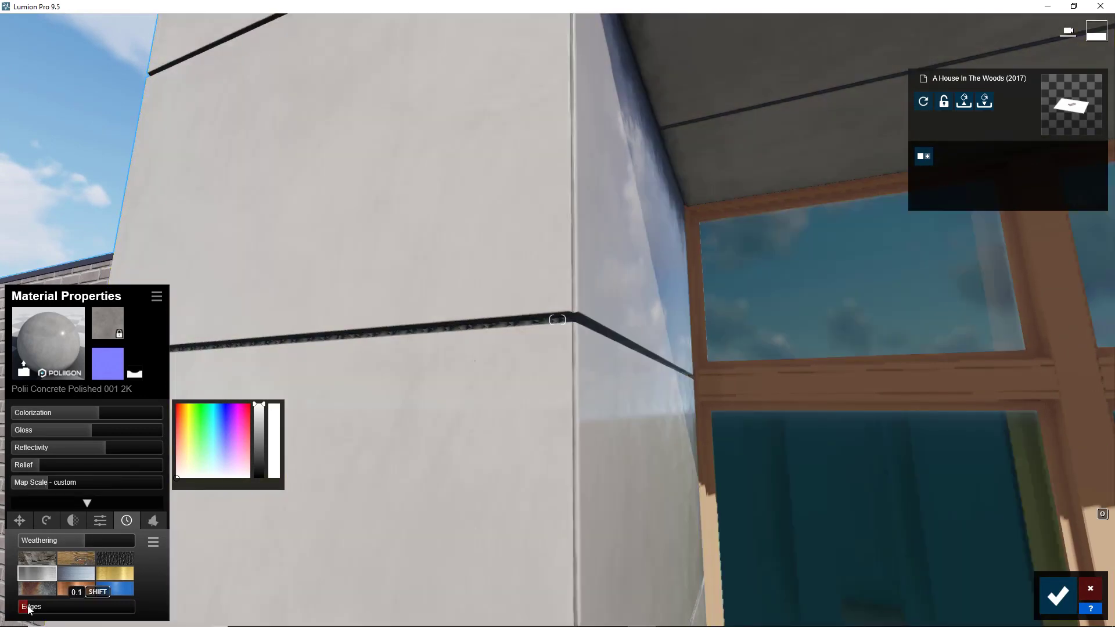
- Soften the panel edges slightly and save the material changes
drag(28, 607, 33, 608)
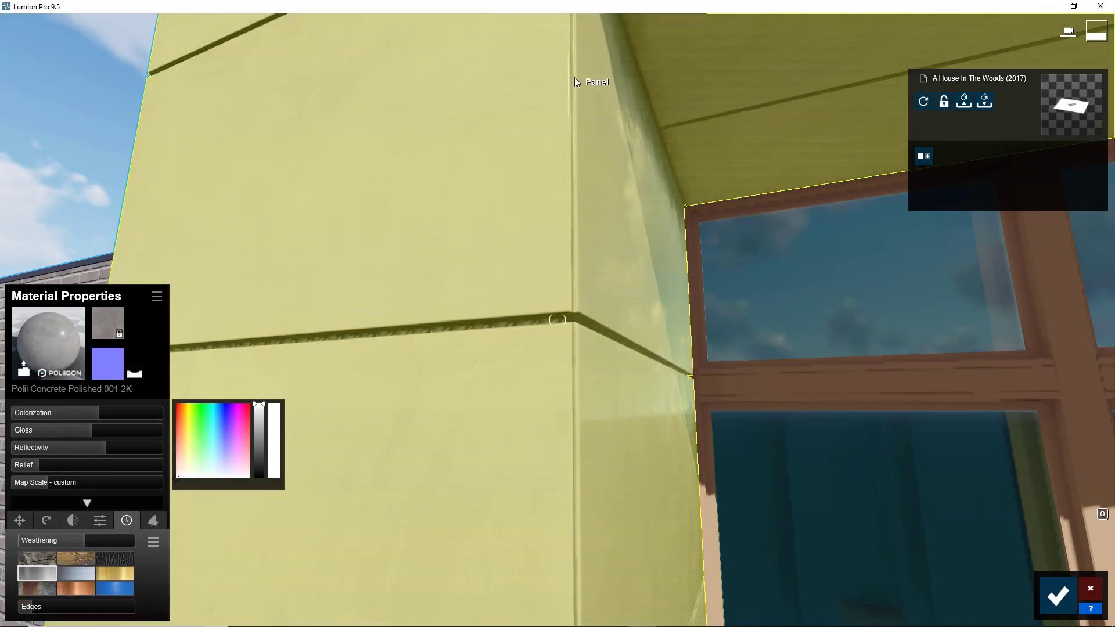
right_drag(499, 372, 528, 407)
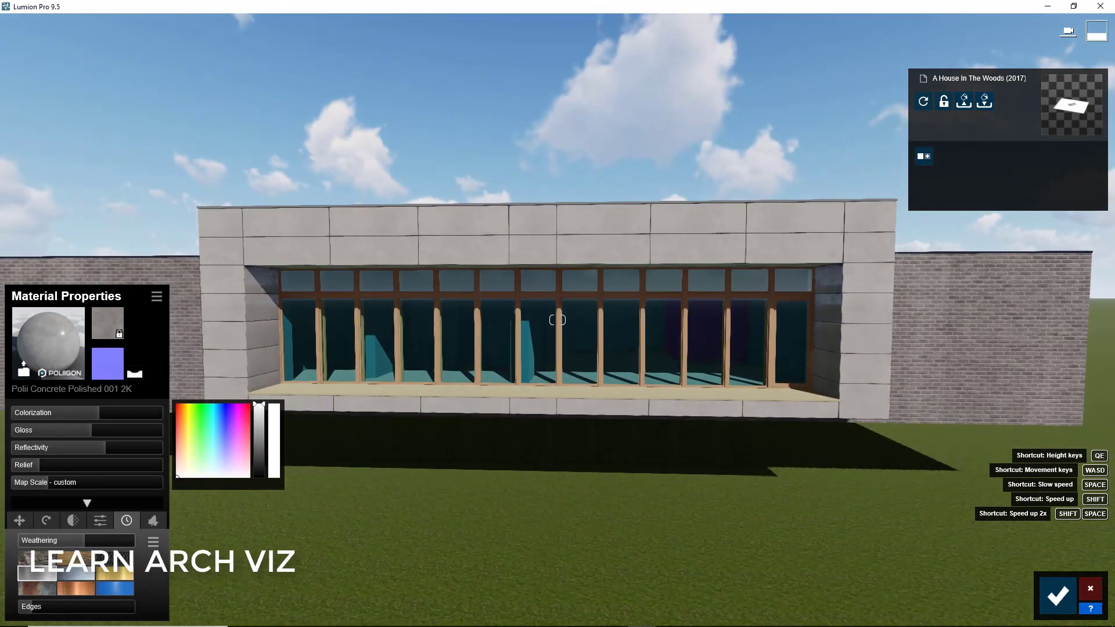
click(1058, 595)
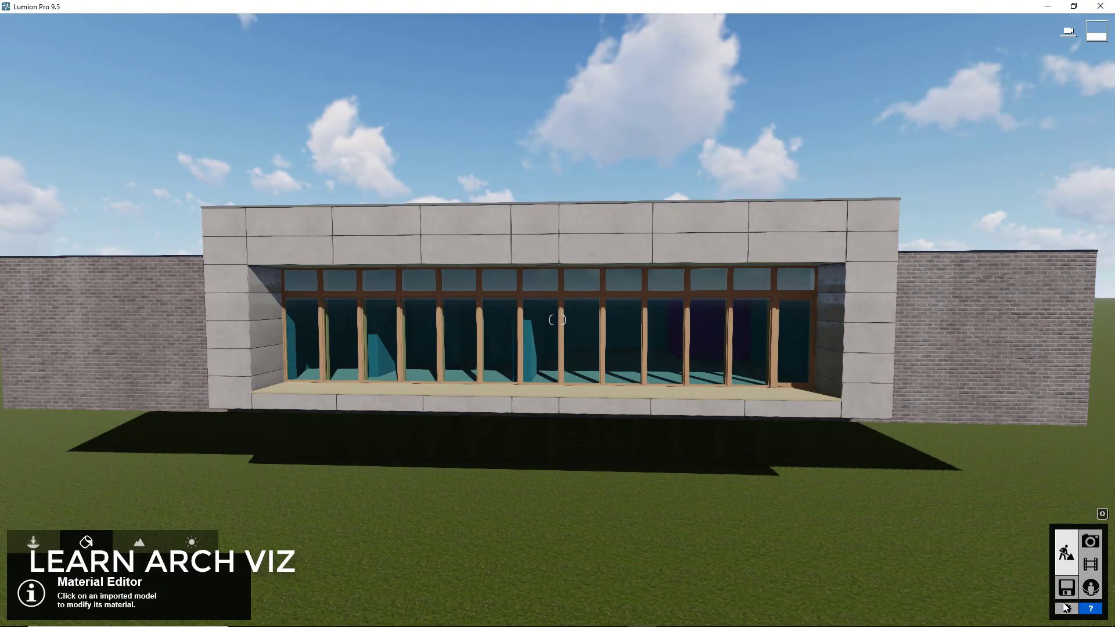